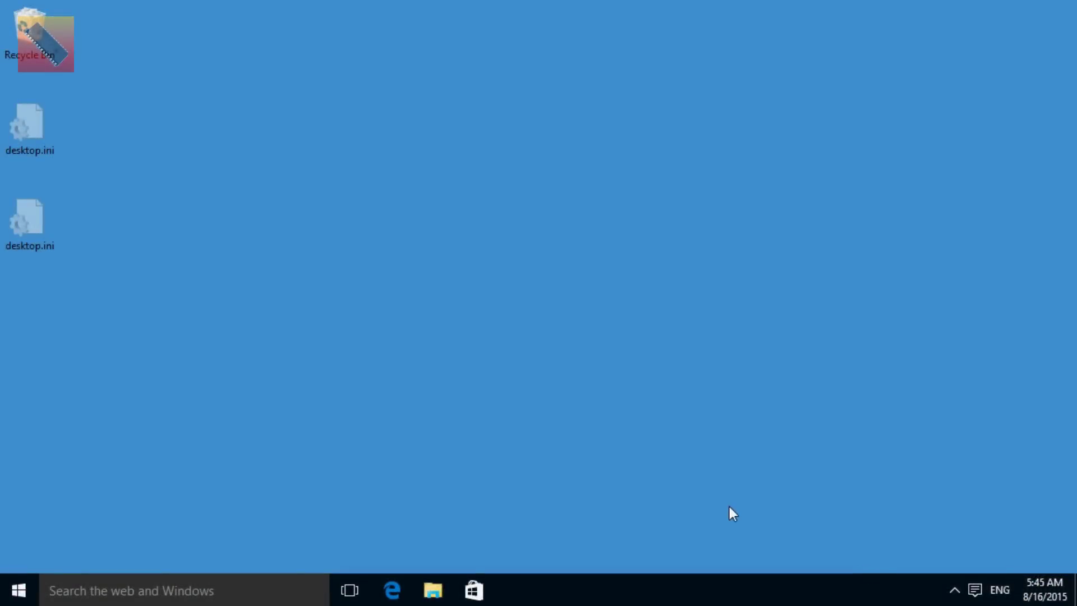
# Go to Network & Internet > Ethernet in Settings and open the network adapters list
pyautogui.click(18, 590)
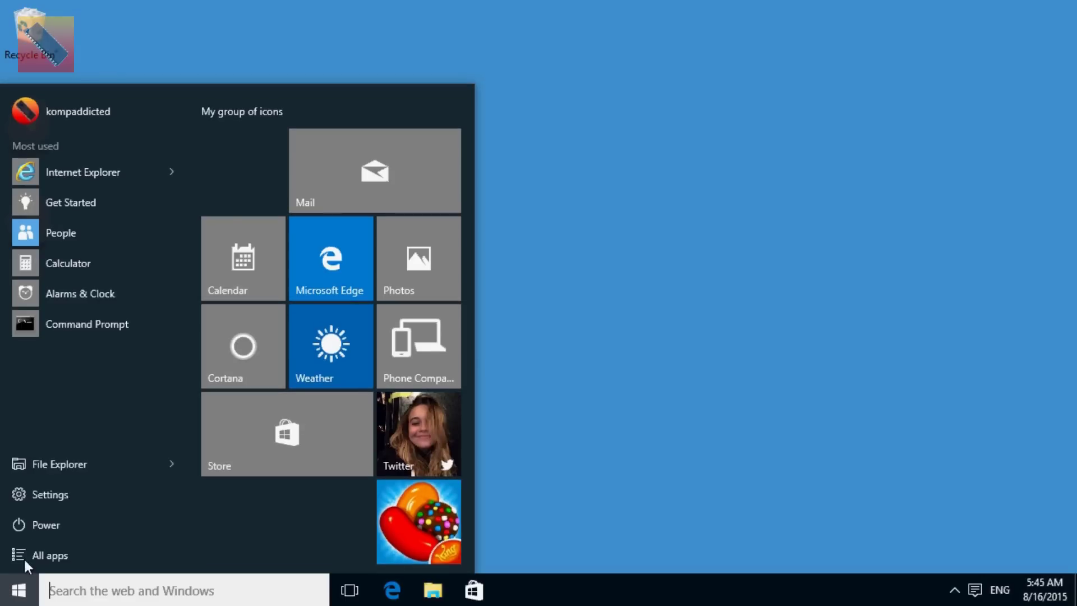
pyautogui.click(72, 493)
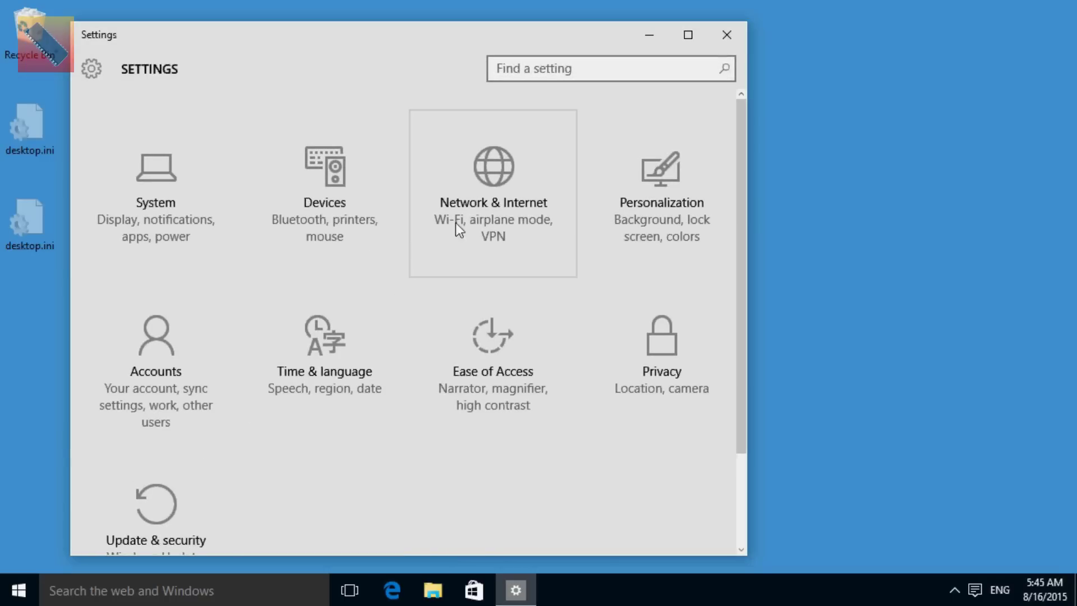
pyautogui.click(493, 206)
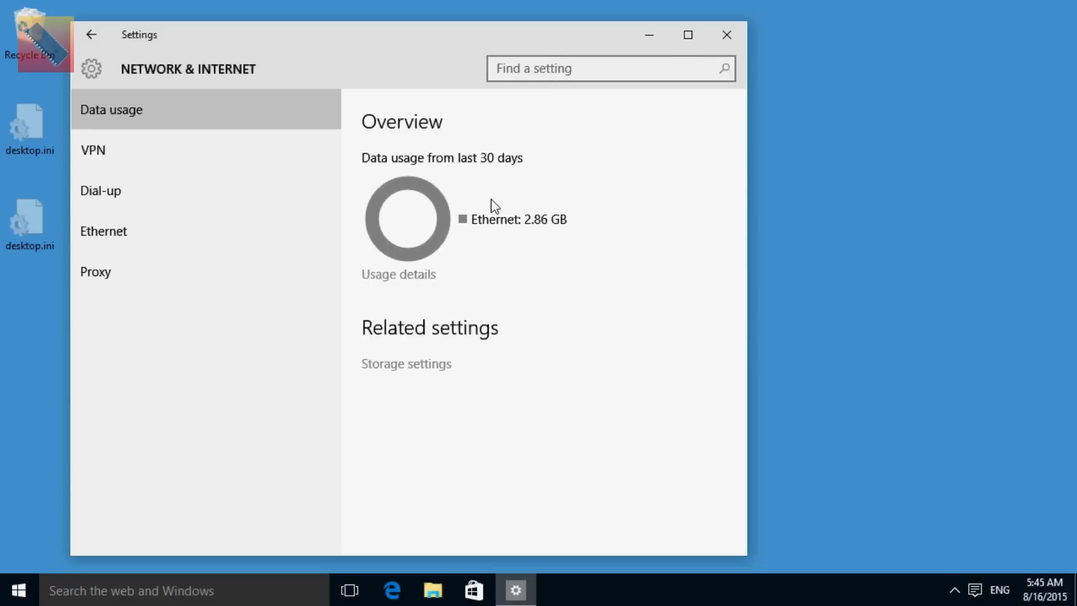
pyautogui.click(151, 238)
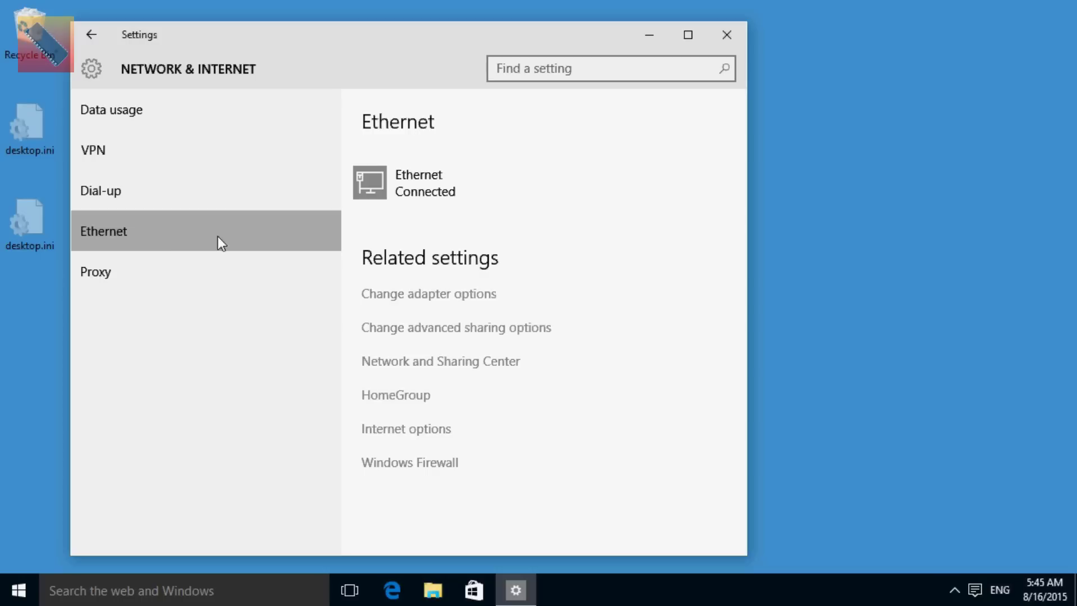
pyautogui.click(431, 294)
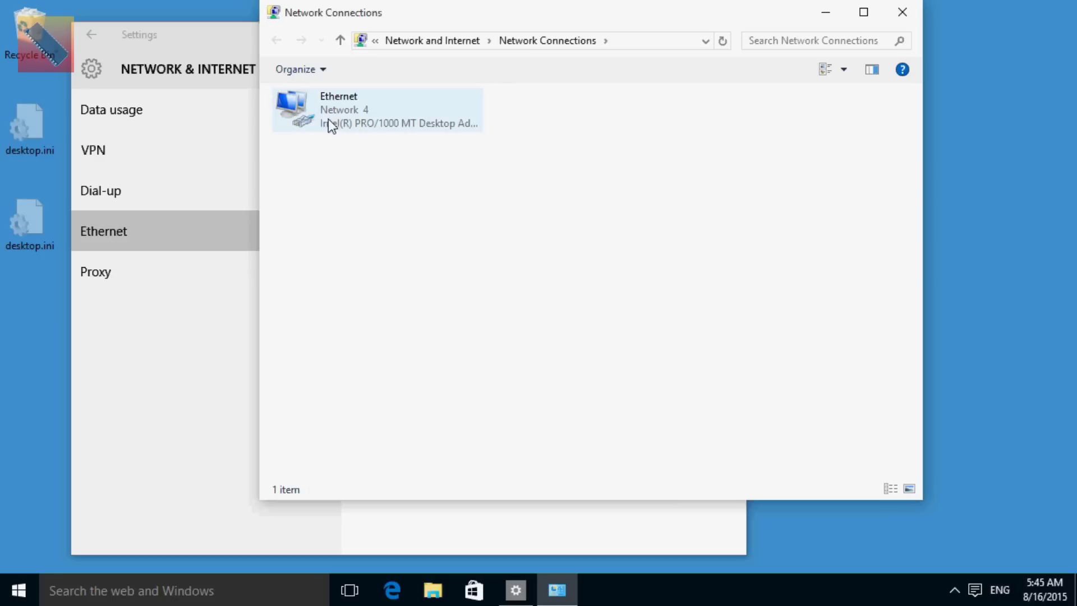
# Open the Ethernet adapter's TCP/IPv4 properties and switch to a manually assigned IP address
pyautogui.rightClick(339, 117)
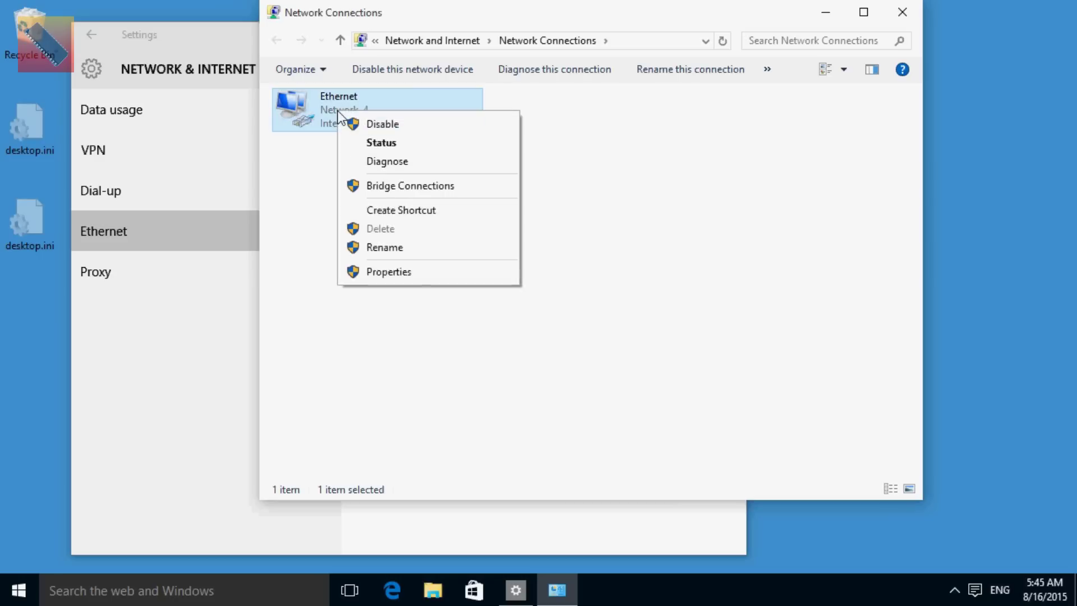
pyautogui.click(430, 278)
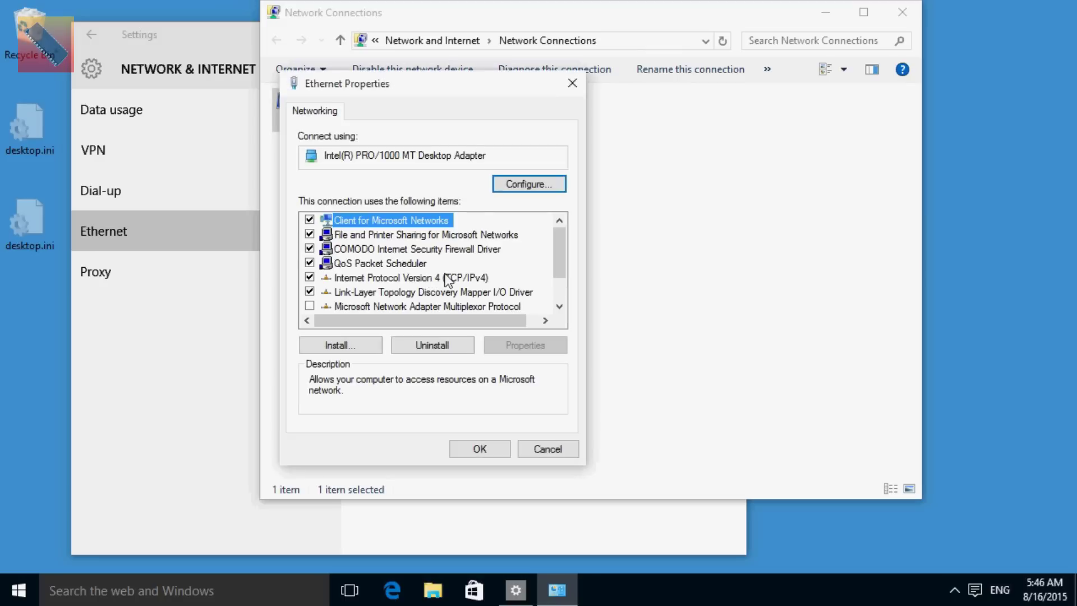
pyautogui.click(457, 278)
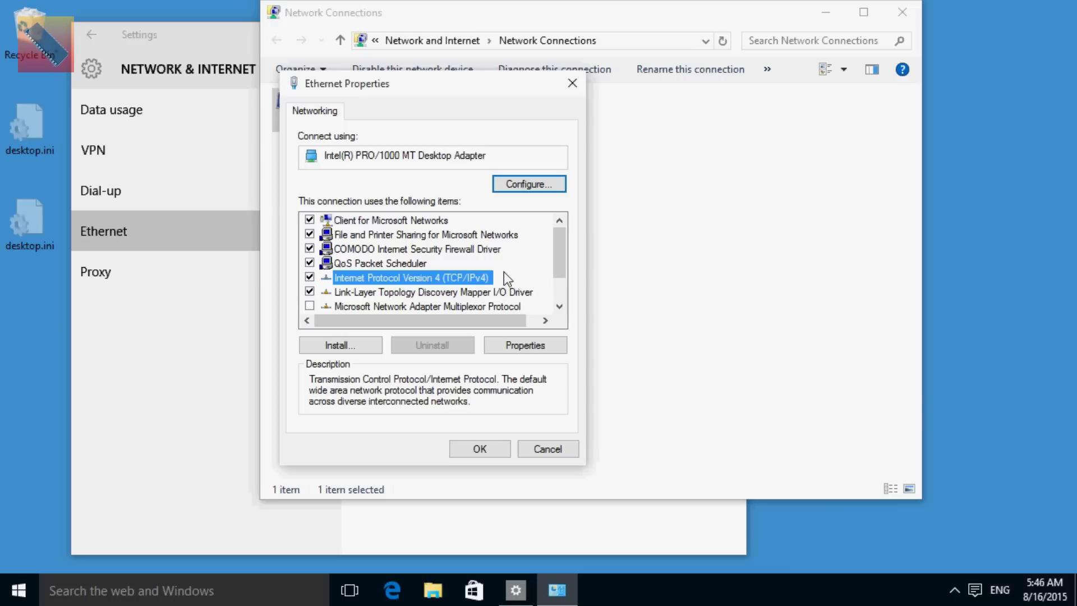
pyautogui.click(530, 343)
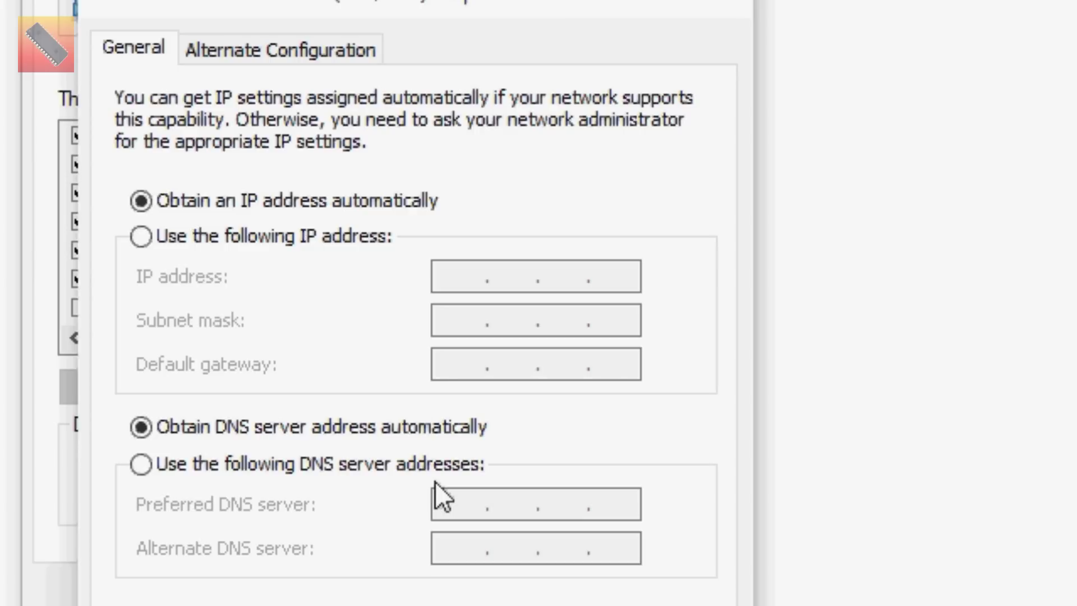
pyautogui.click(141, 235)
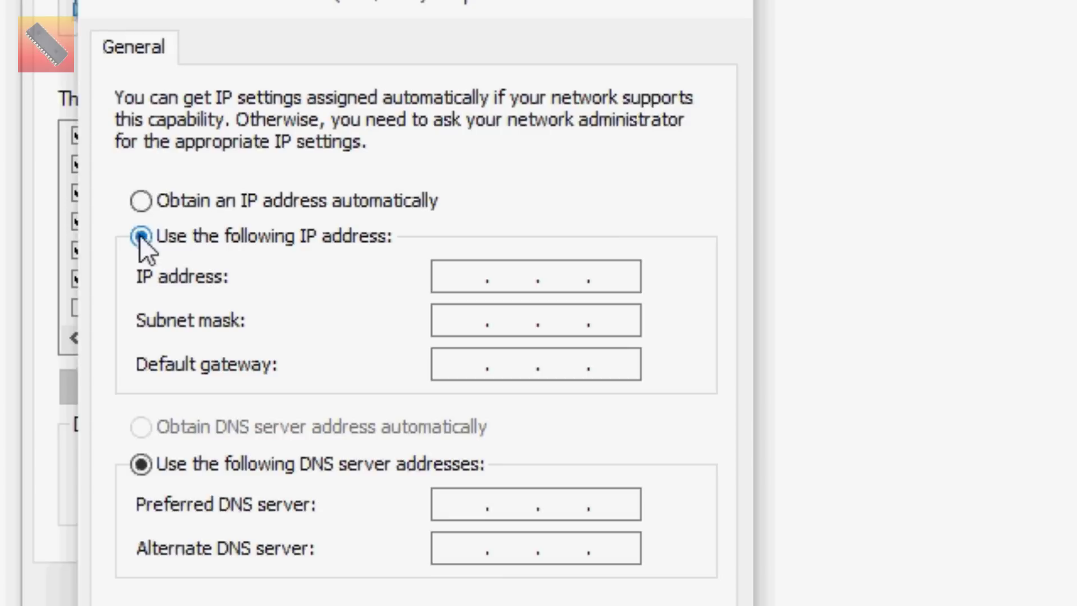
# Enter 10.251.251.199 as the static IP address and bring up the power-user menu
pyautogui.click(457, 278)
pyautogui.write('10')
pyautogui.write('.25')
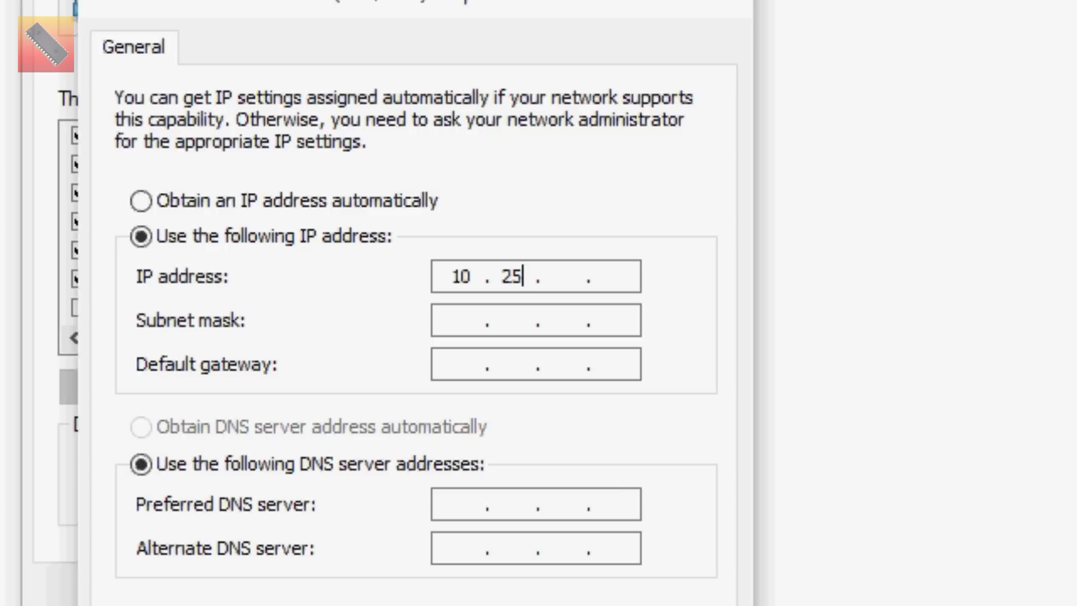
pyautogui.write('1.251.')
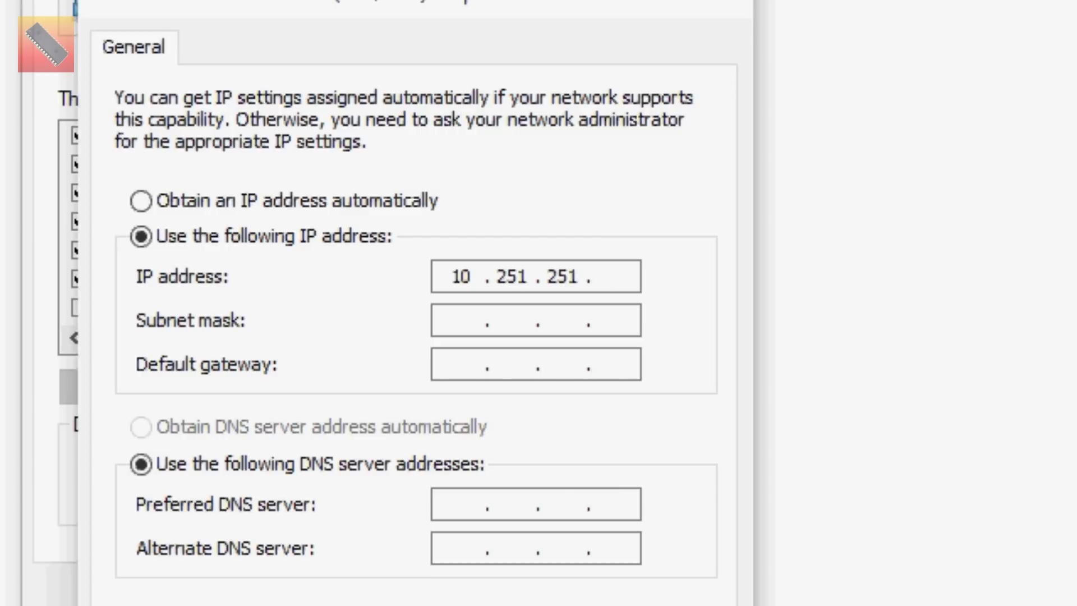
pyautogui.write('19')
pyautogui.write('9')
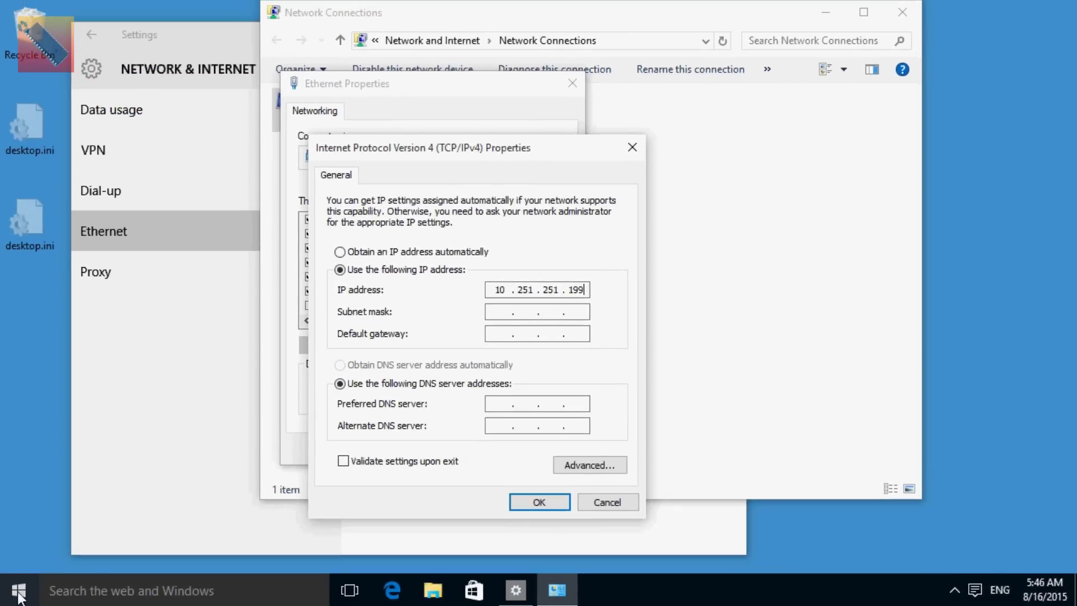
pyautogui.rightClick(18, 594)
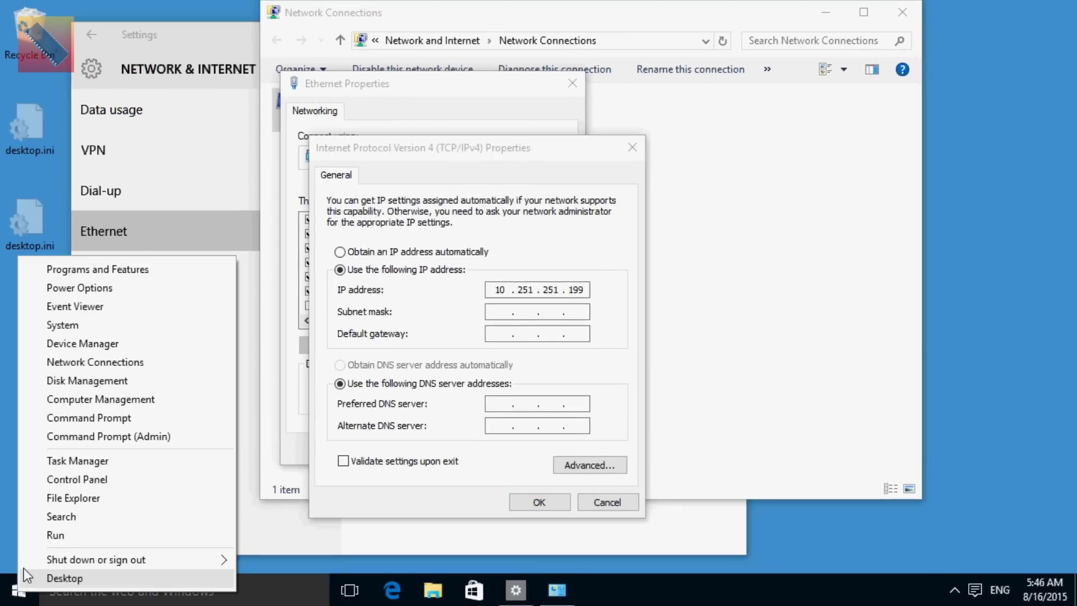
# Ping 10.251.251.199 from an administrator Command Prompt and get destination host unreachable
pyautogui.click(79, 437)
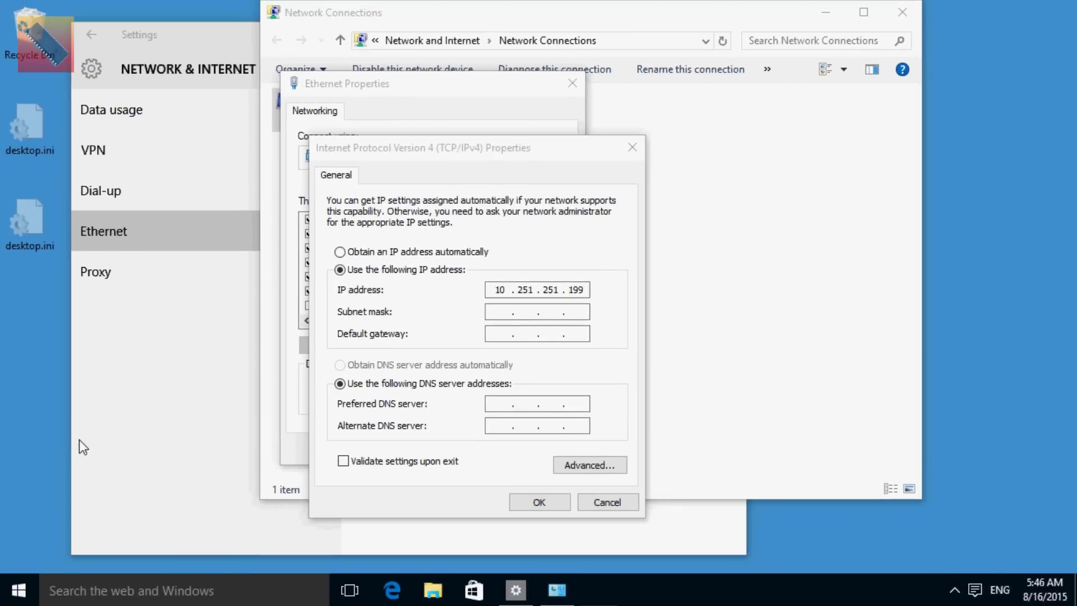
pyautogui.moveTo(272, 150); pyautogui.dragTo(765, 75)
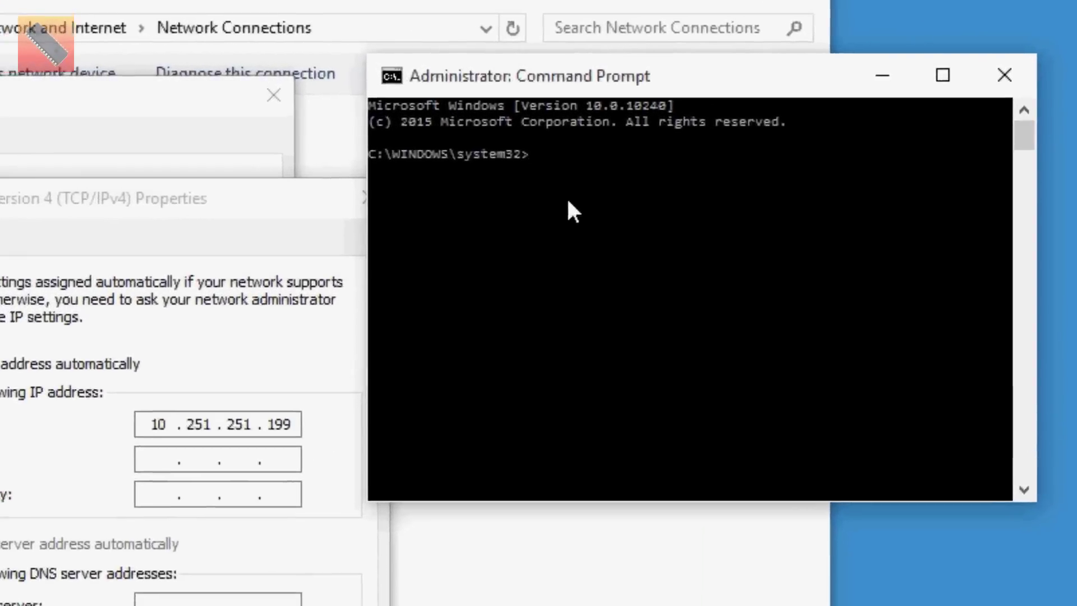
pyautogui.write('ping 10.251.251.199')
pyautogui.press('Return')
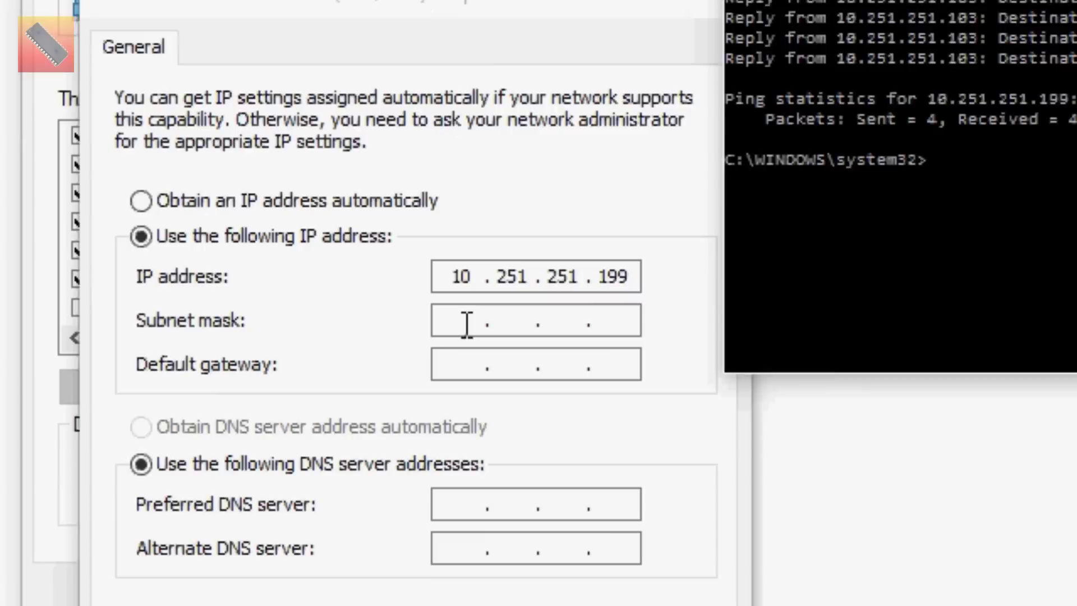
pyautogui.click(467, 324)
# Enter mask 255.255.255.0, gateway and preferred DNS 10.251.251.1, and alternate DNS 8.8.8.8
pyautogui.click(511, 320)
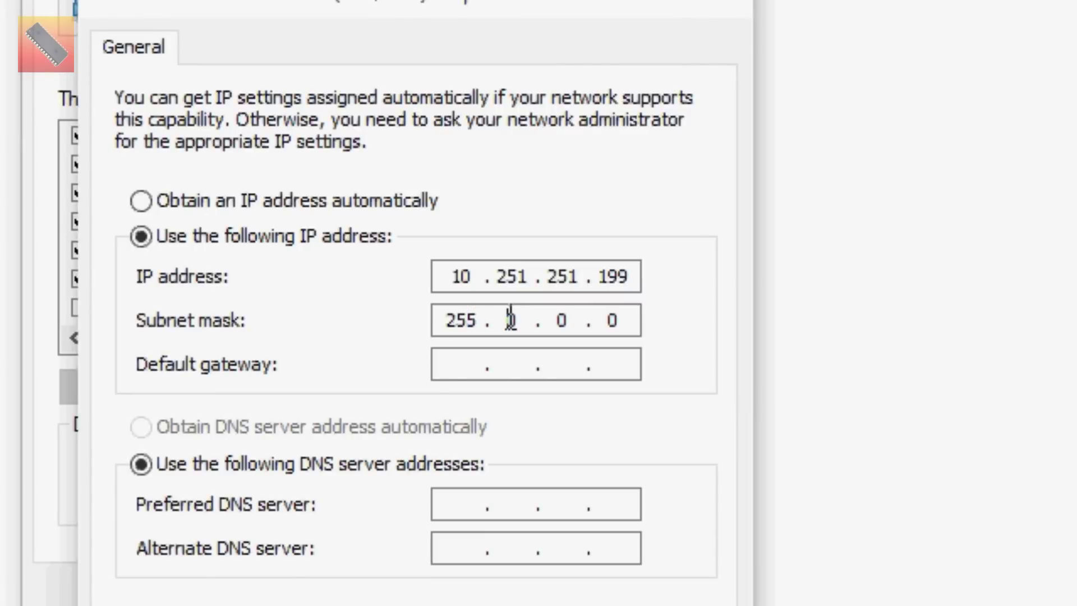
pyautogui.doubleClick(512, 320)
pyautogui.write('255 . ')
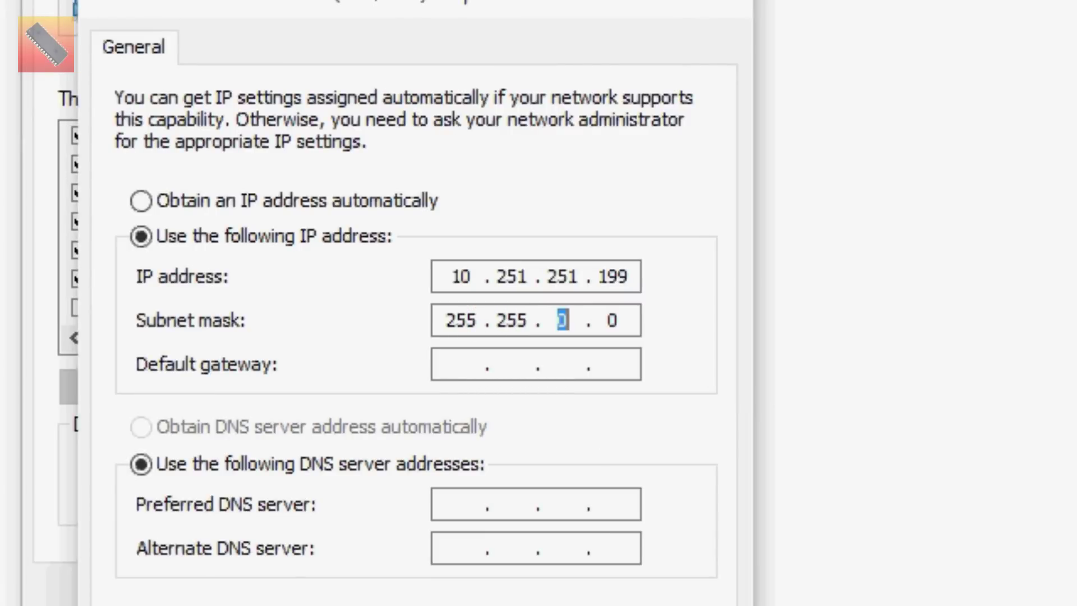
pyautogui.write('255 .')
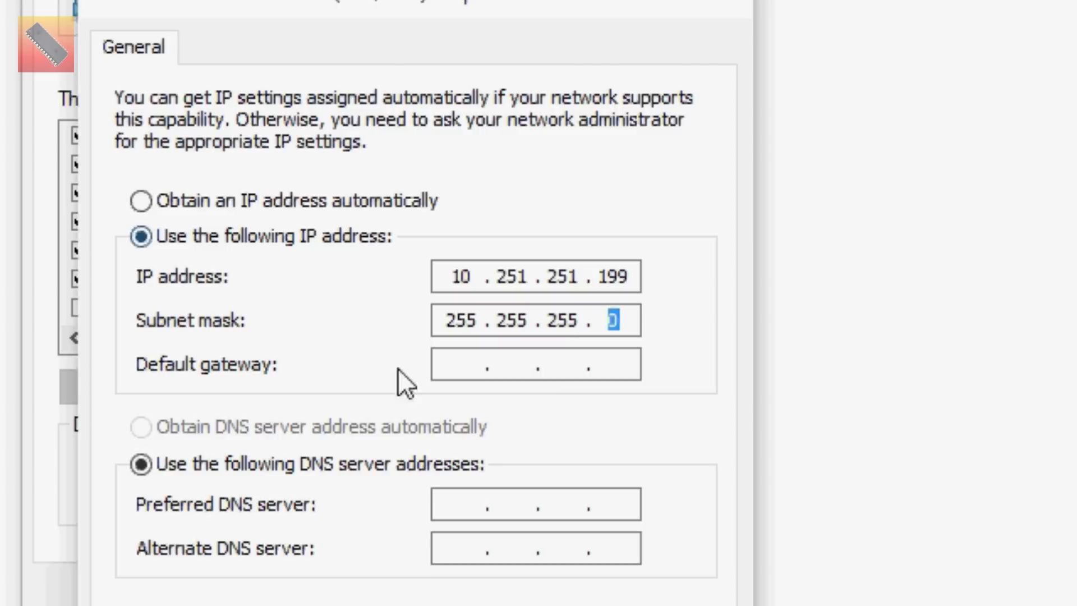
pyautogui.click(468, 365)
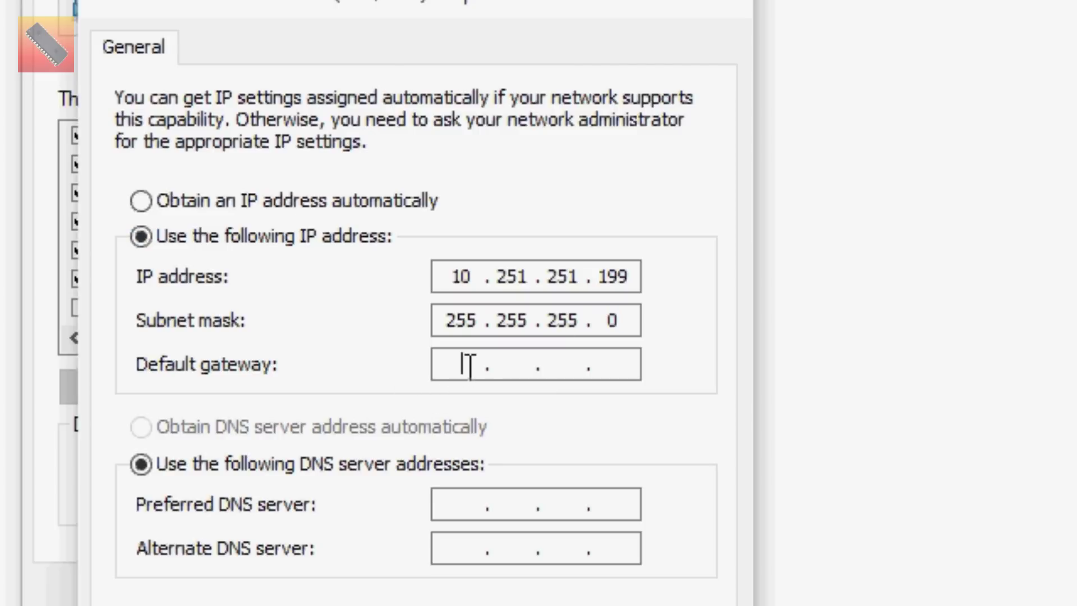
pyautogui.write('10.')
pyautogui.write('251.251.1')
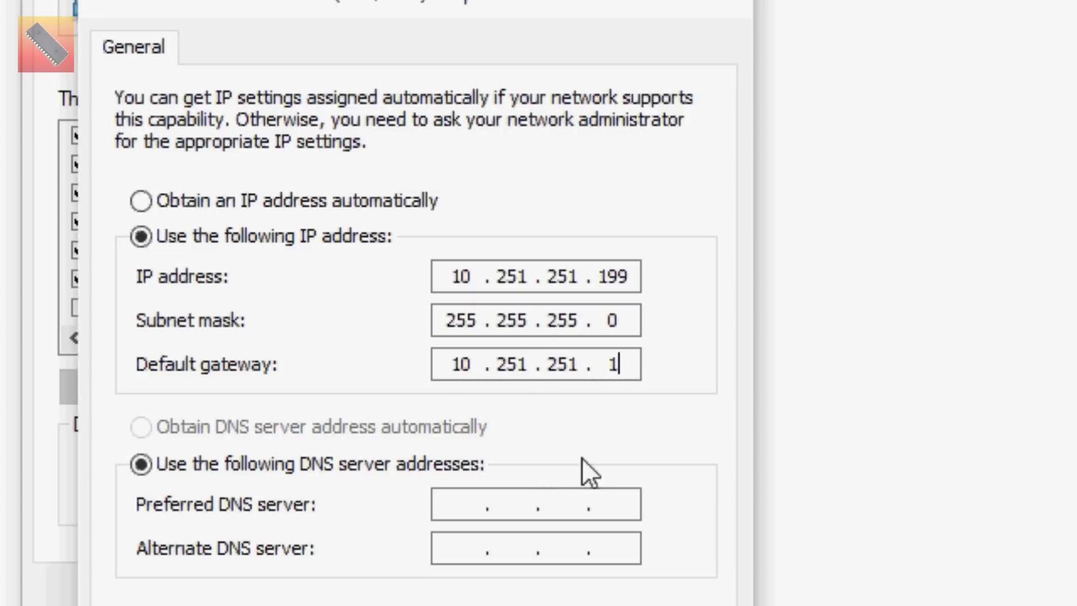
pyautogui.click(447, 506)
pyautogui.write('10.251.')
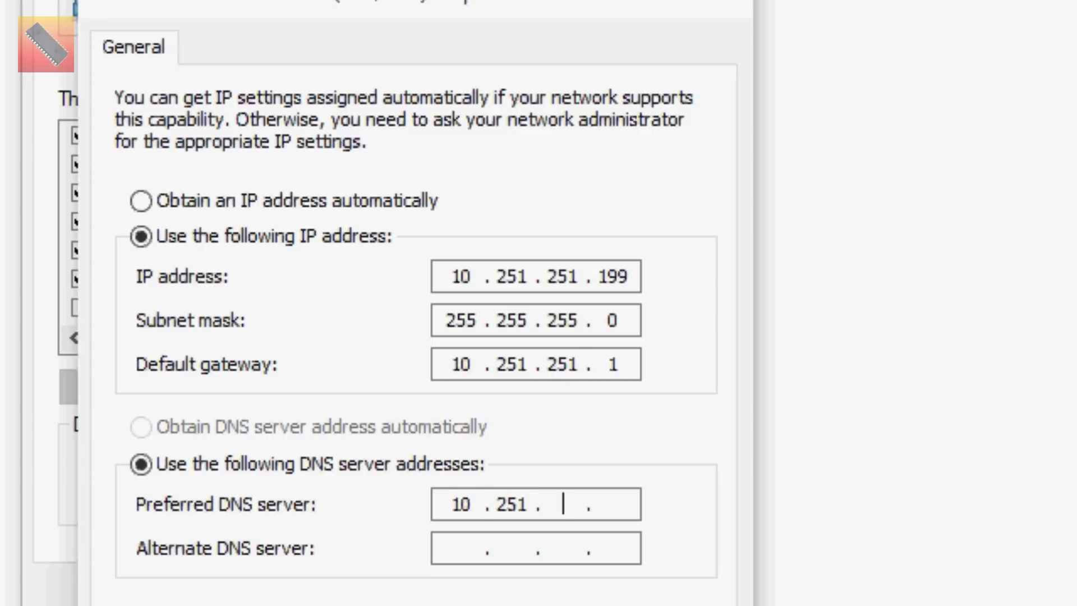
pyautogui.write('251.1')
pyautogui.click(463, 548)
pyautogui.write('8.')
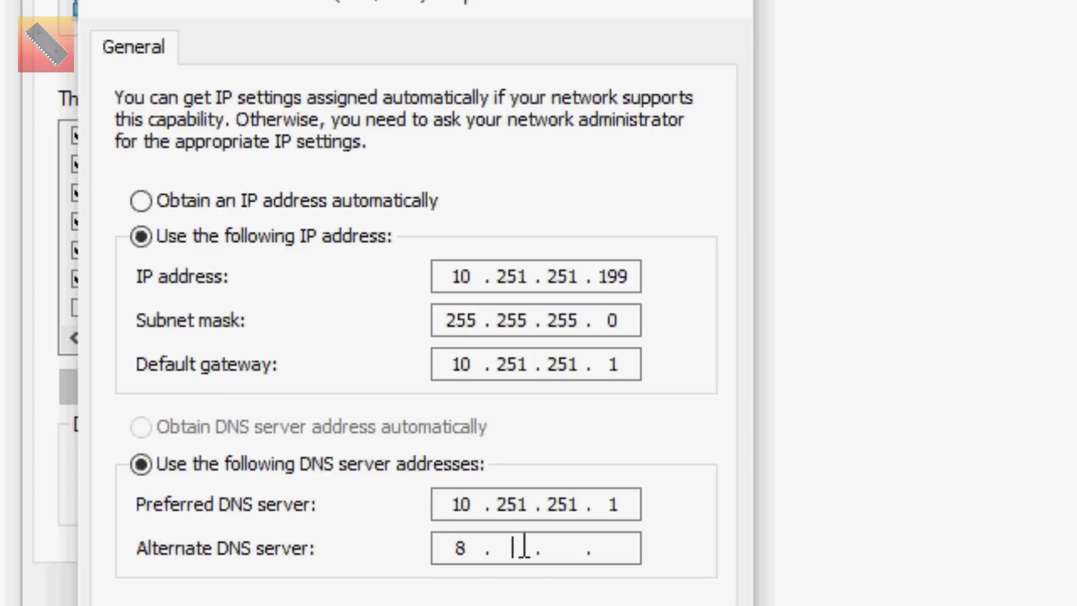
pyautogui.write('8.8.8')
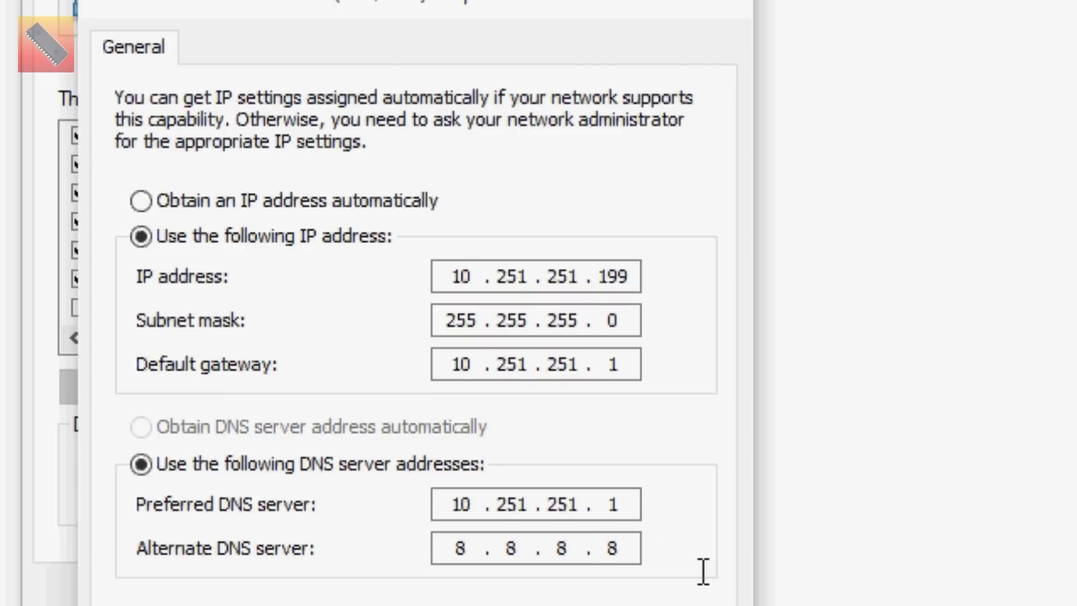
# Apply the static IPv4 settings and ping google.com, getting three replies with 0% loss
pyautogui.click(547, 507)
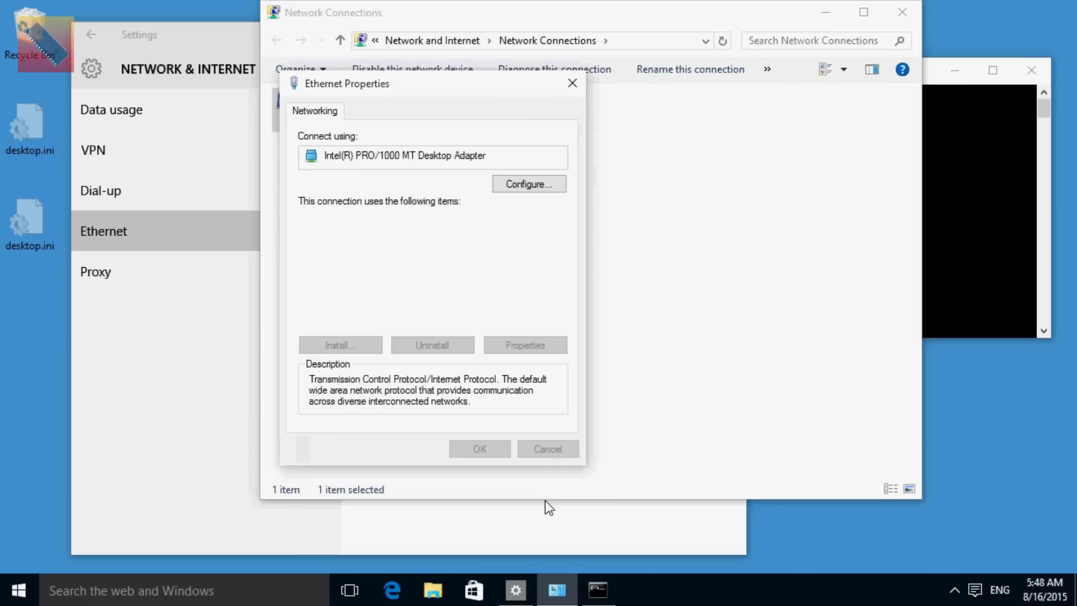
pyautogui.click(489, 452)
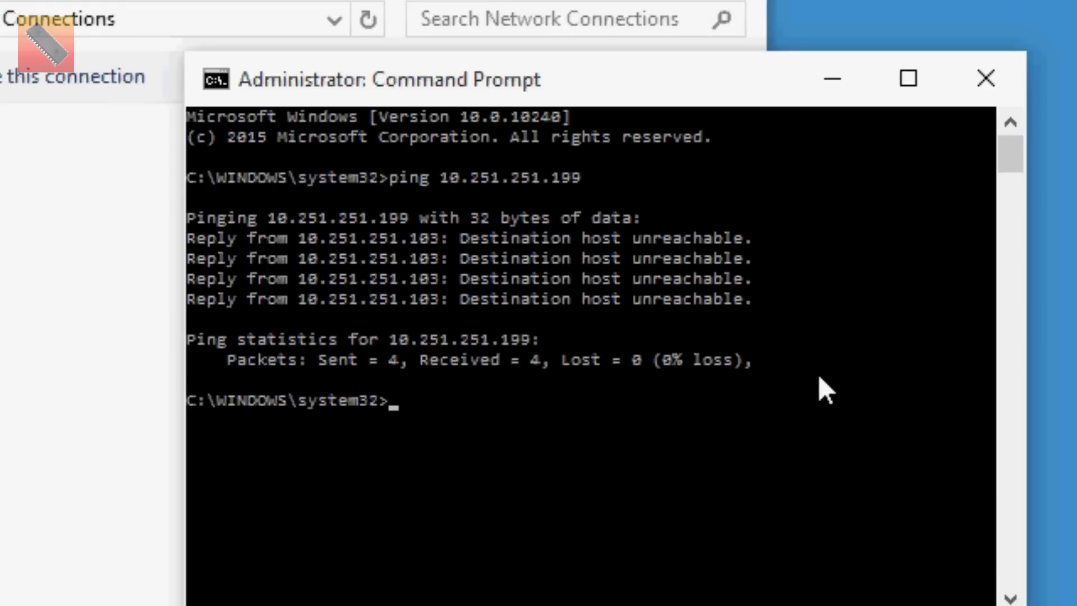
pyautogui.write('ping go')
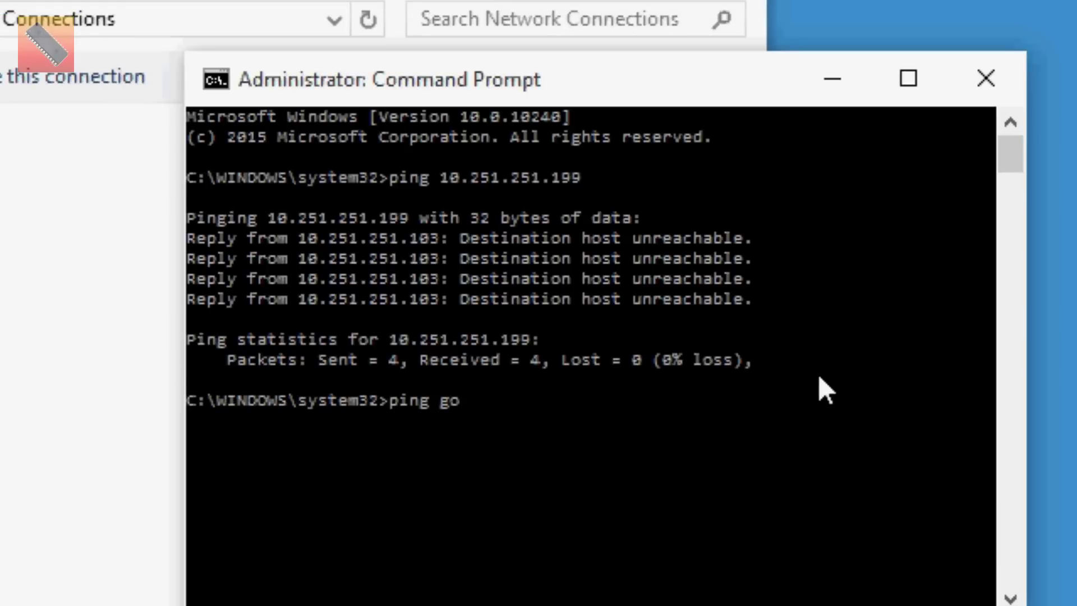
pyautogui.write('ogle.com')
pyautogui.press('Return')
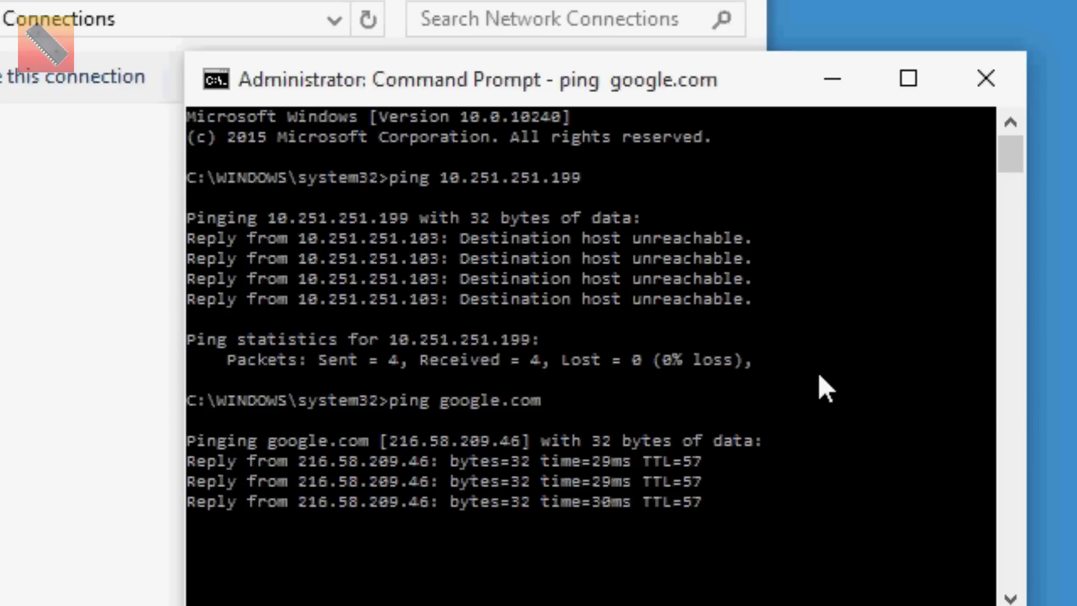
pyautogui.hotkey('ctrl', 'c')
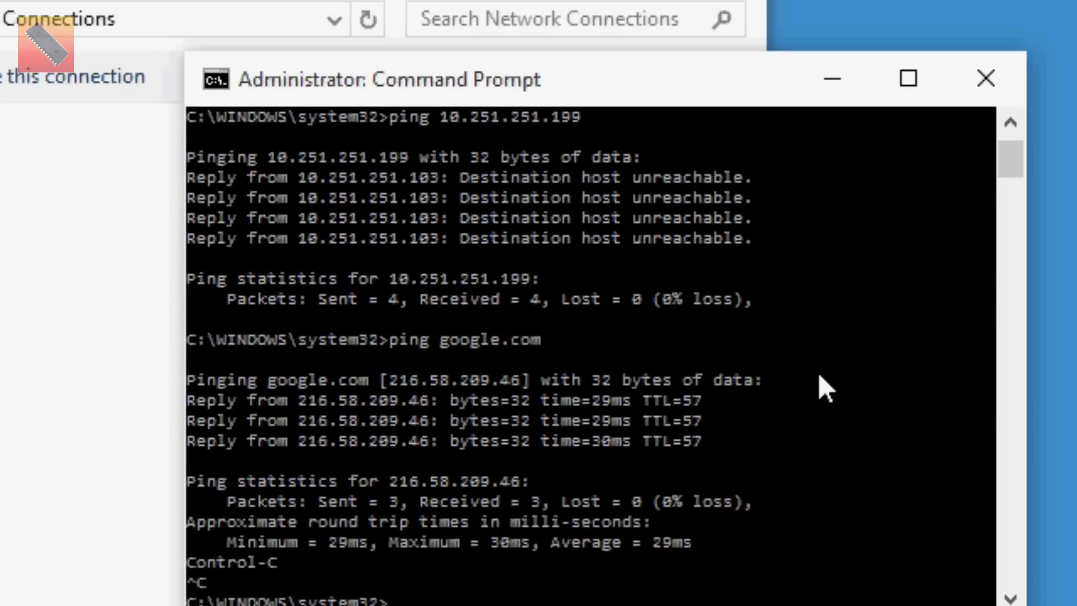